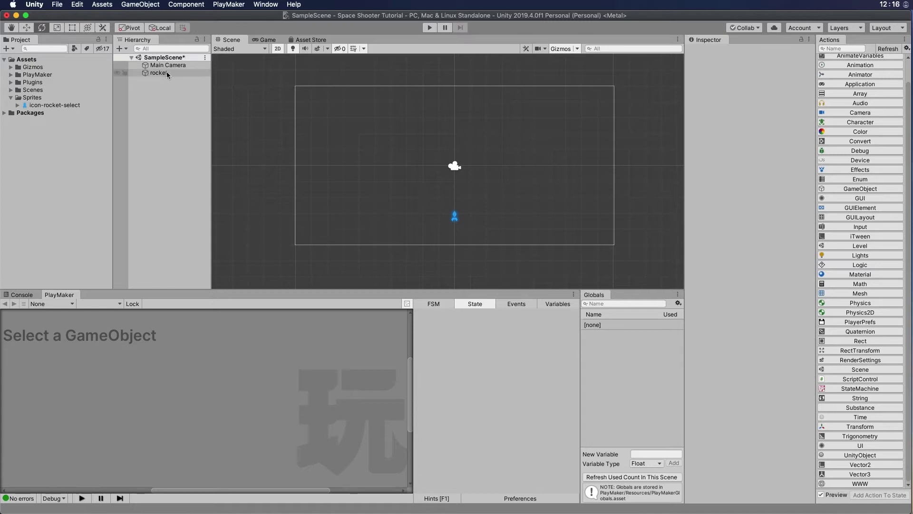
Add an FSM to the rocket object and move its start state towards the middle of the graph
click(164, 72)
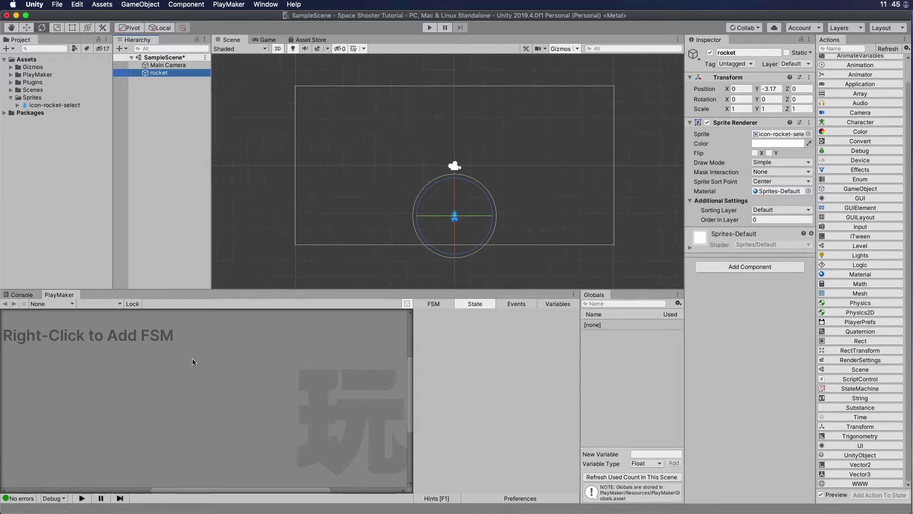
right_click(192, 358)
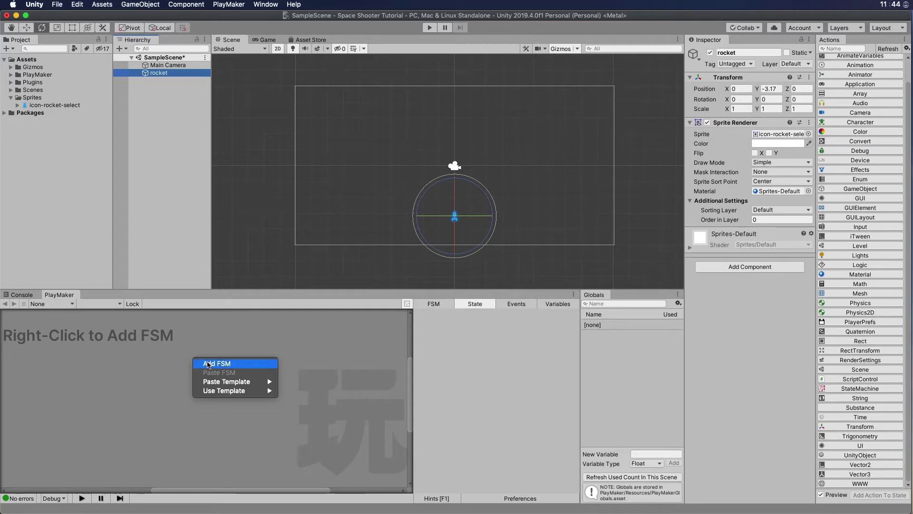
click(208, 365)
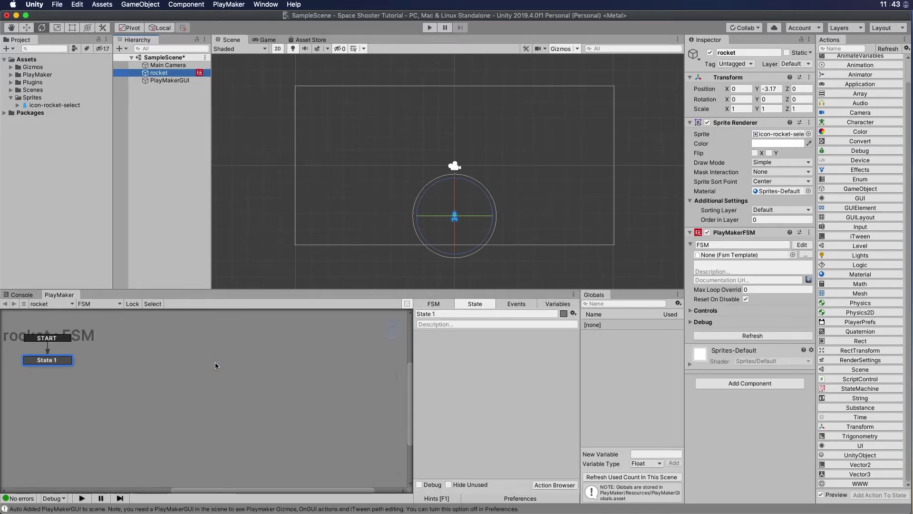
drag(60, 360, 208, 366)
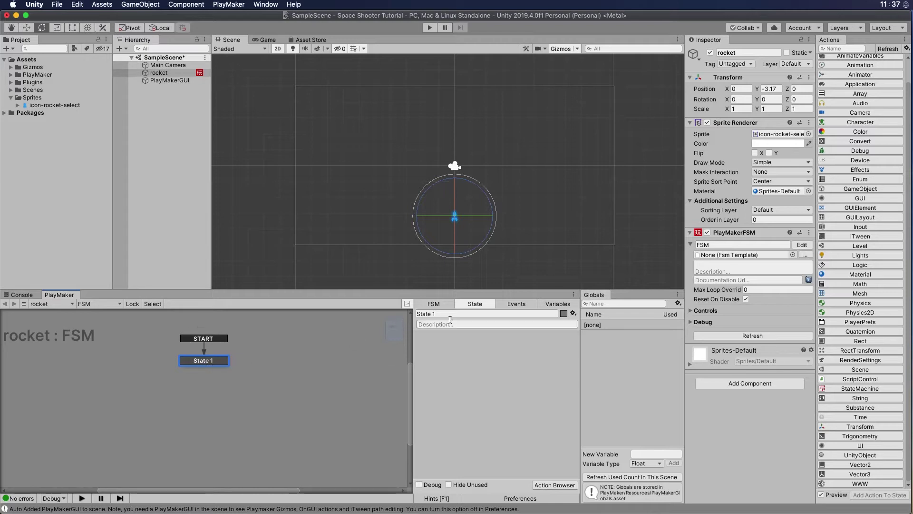
click(426, 314)
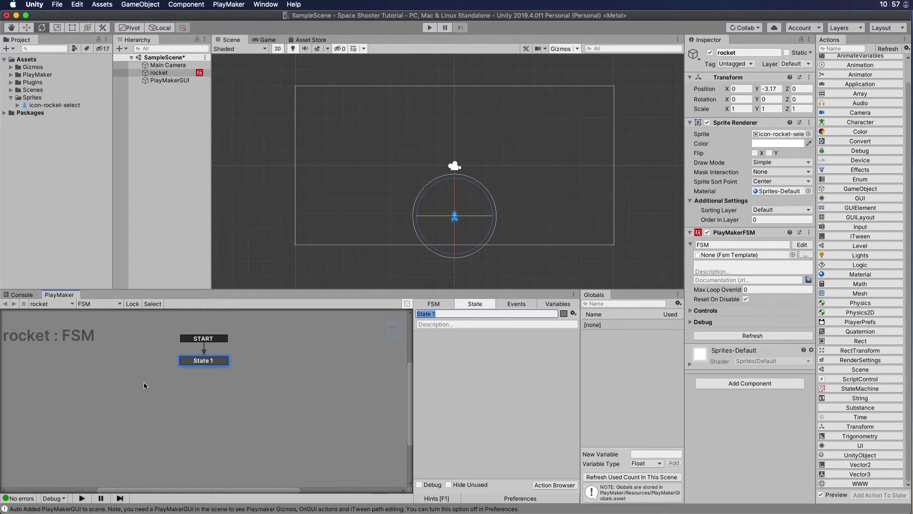
Add two more states to the rocket's FSM and place them side by side below State 1
right_click(144, 382)
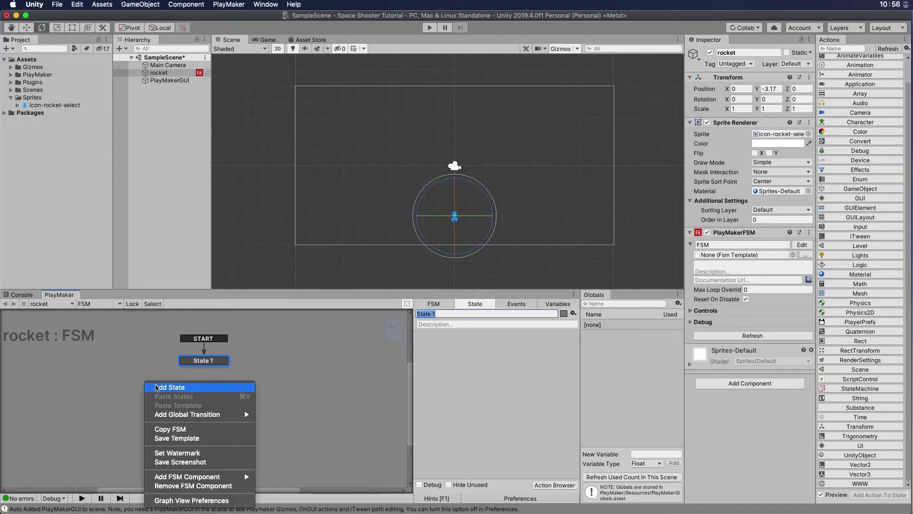
click(156, 387)
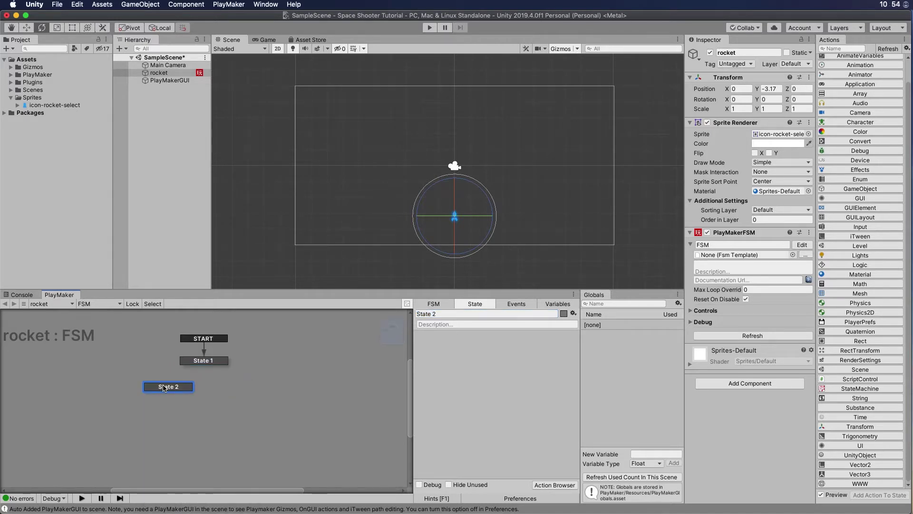
drag(164, 388, 152, 388)
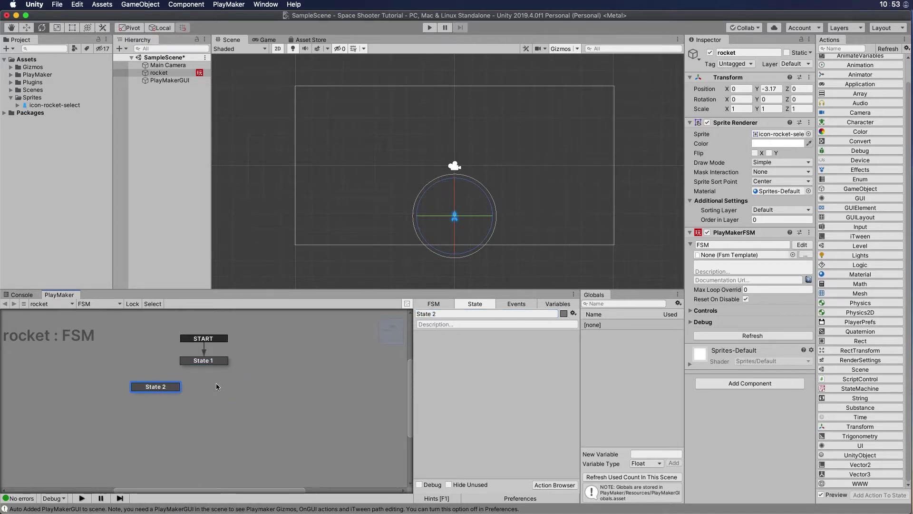
right_click(227, 384)
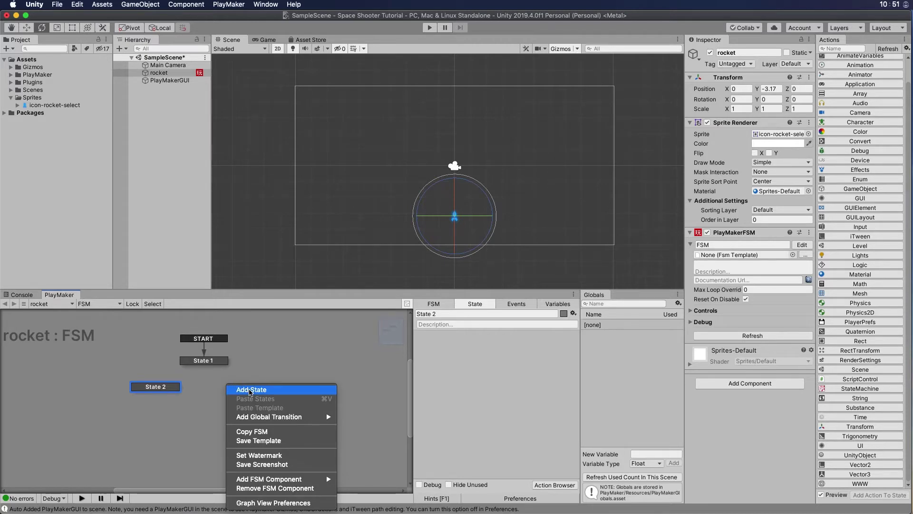
click(247, 390)
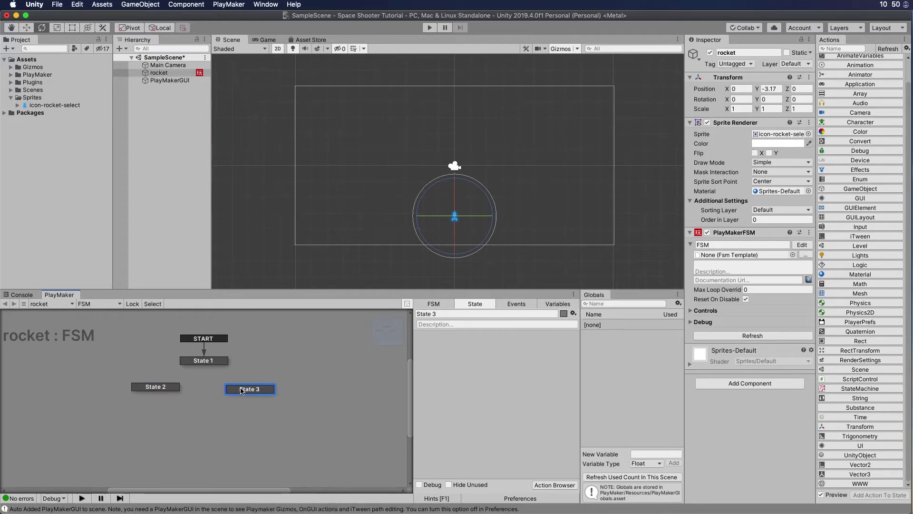
drag(242, 391, 248, 388)
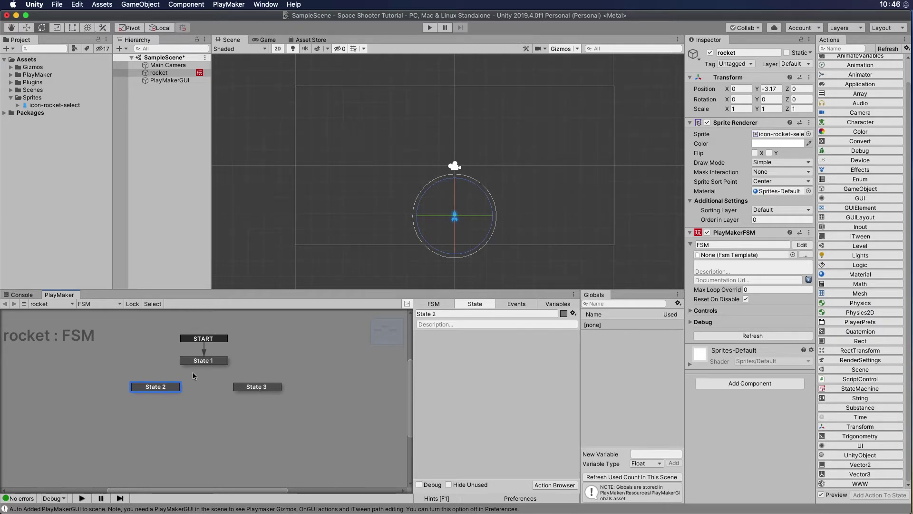
Rename State 2 as moveLeft and State 3 as moveRight
click(200, 362)
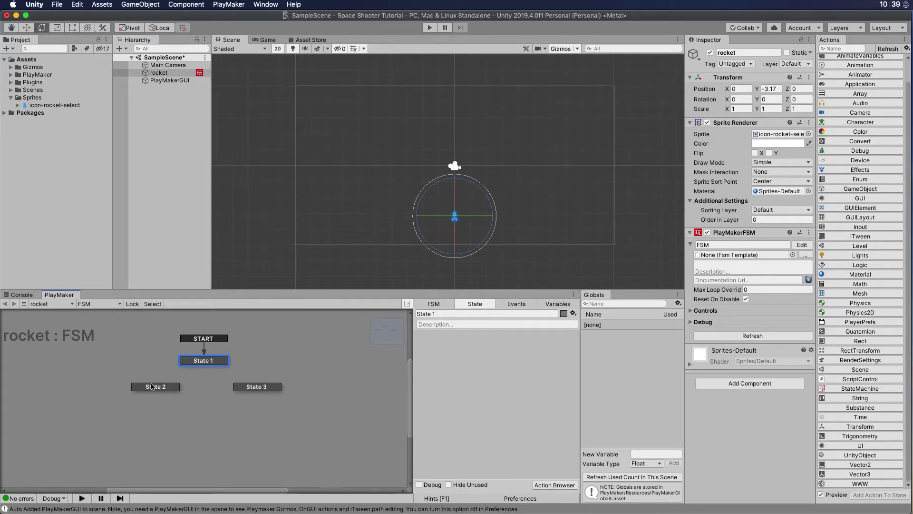
click(150, 387)
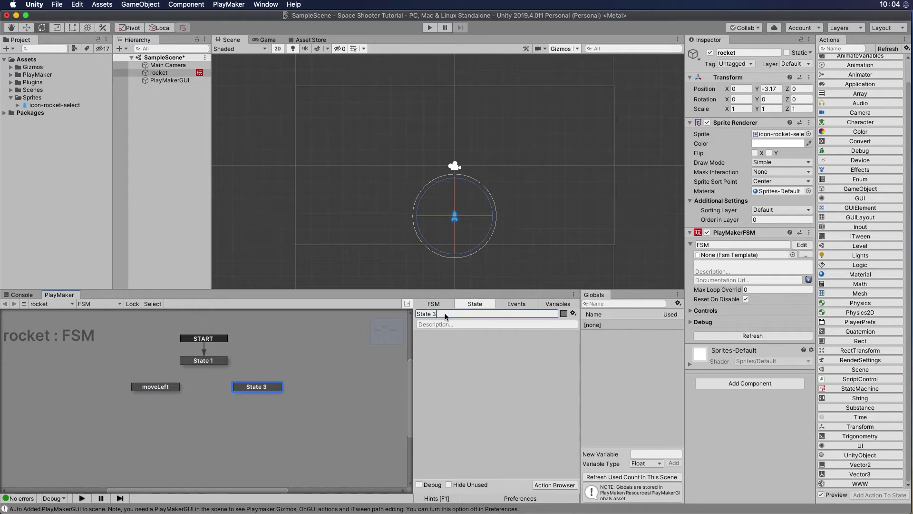
drag(444, 313, 418, 314)
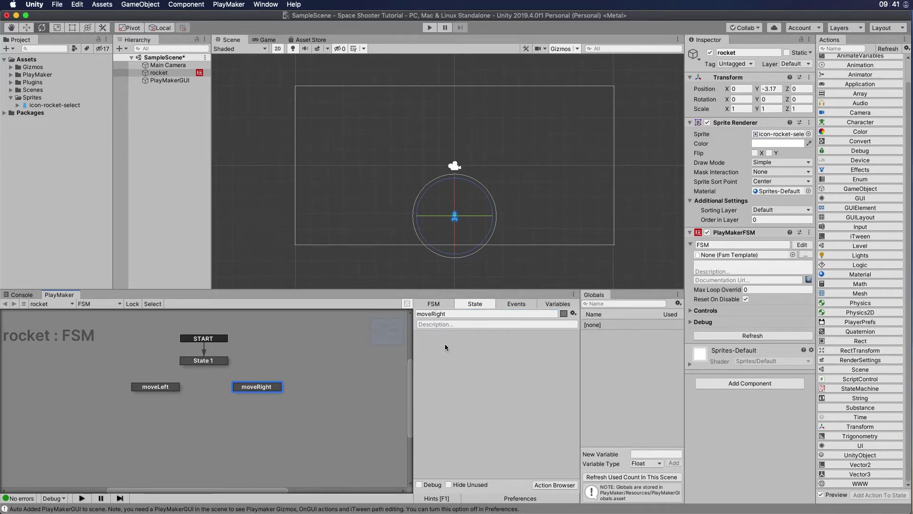
click(298, 399)
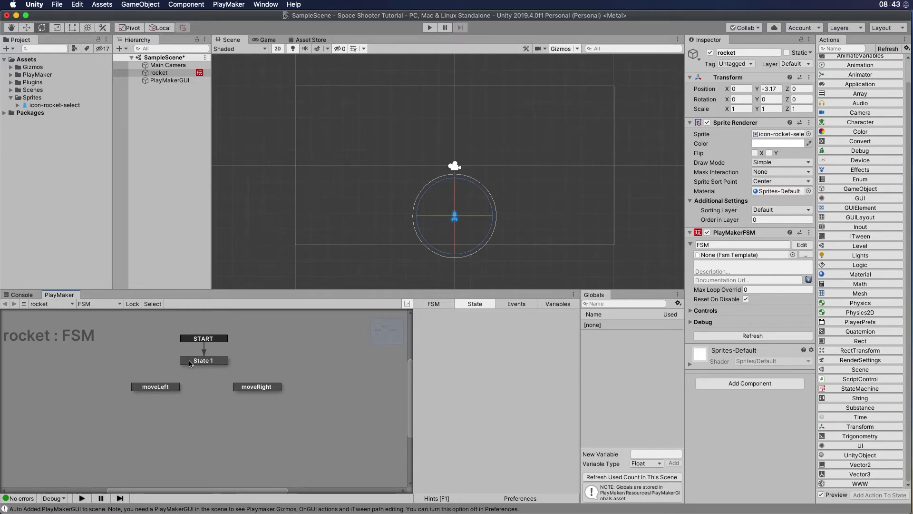
Add a FINISHED transition to State 1 and link it to the moveLeft state
right_click(189, 362)
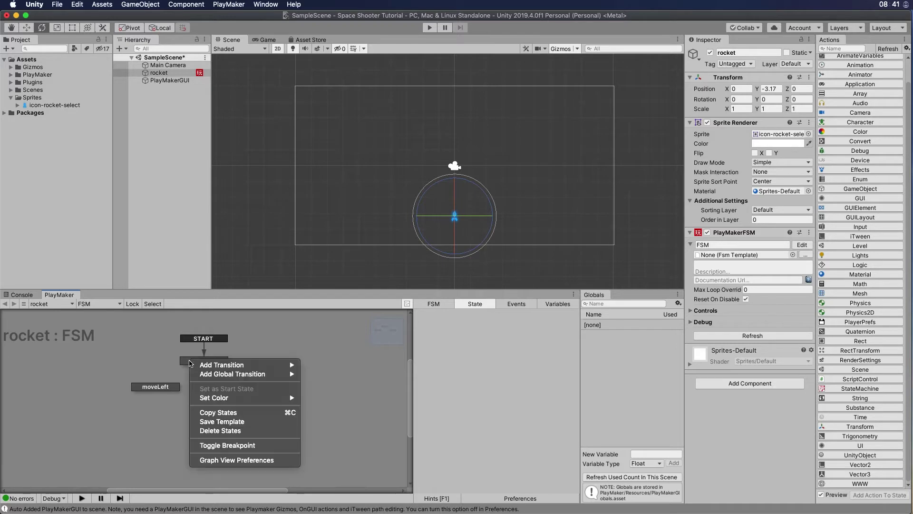
mouse_move(196, 365)
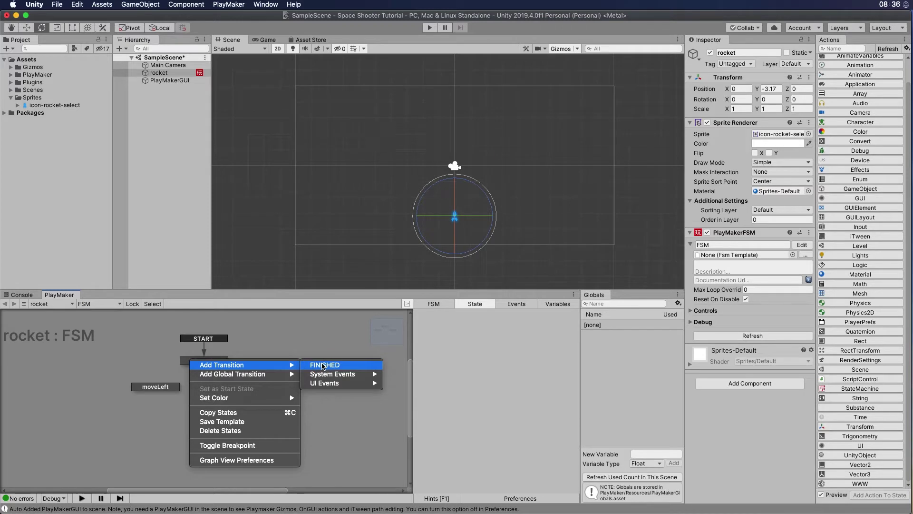
click(323, 364)
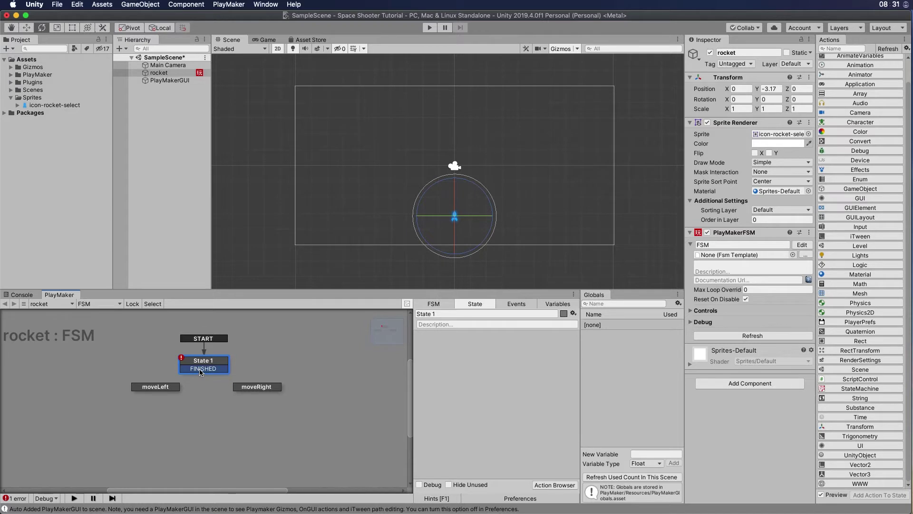
drag(200, 372, 157, 389)
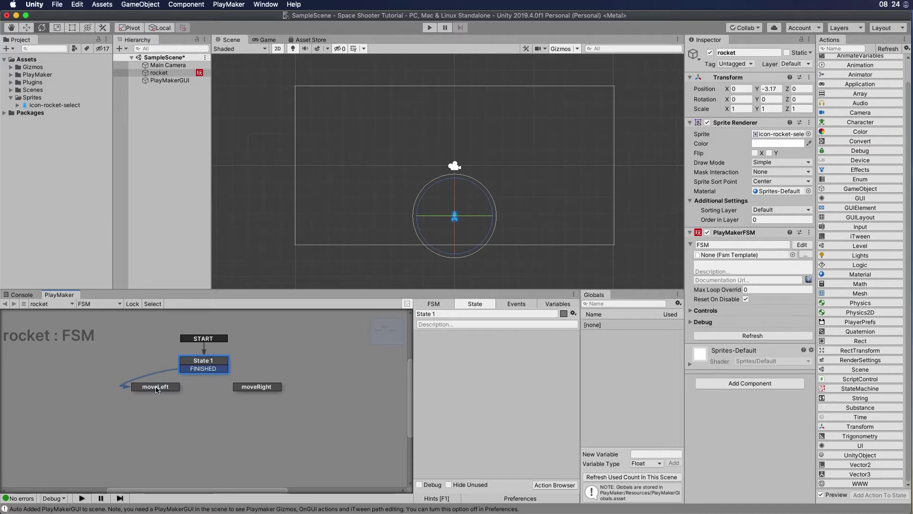
Add a FINISHED transition to the moveLeft state and link it to moveRight
click(157, 388)
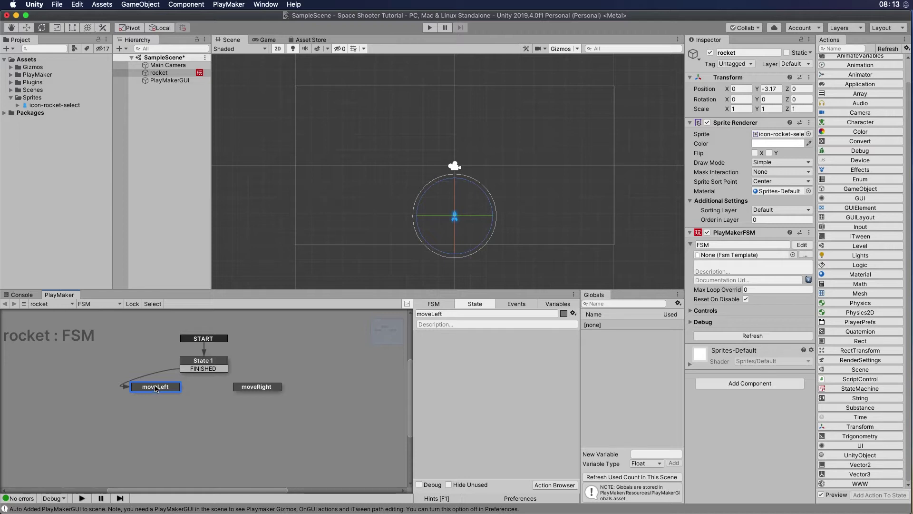
right_click(157, 387)
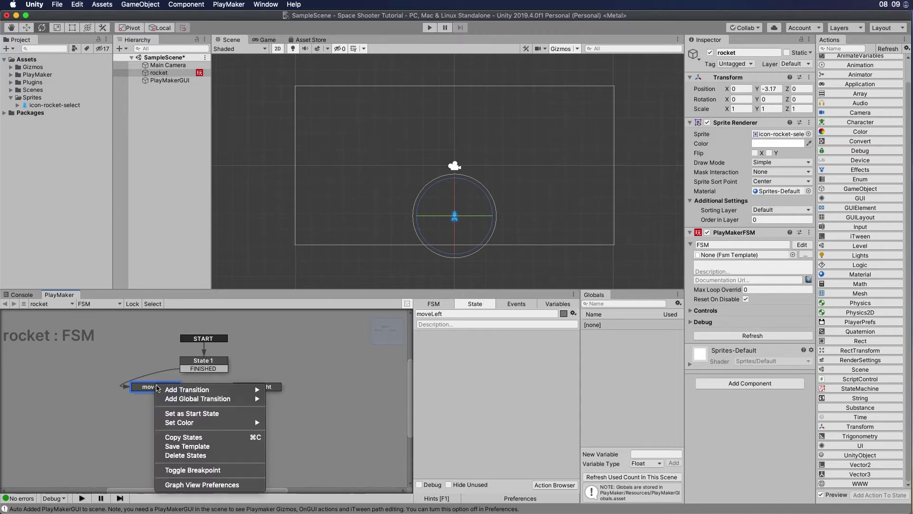
mouse_move(244, 392)
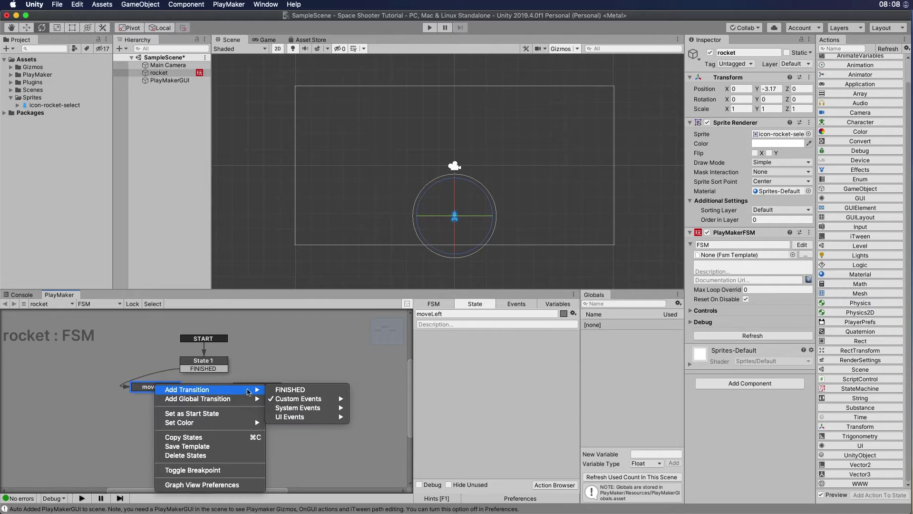
click(290, 389)
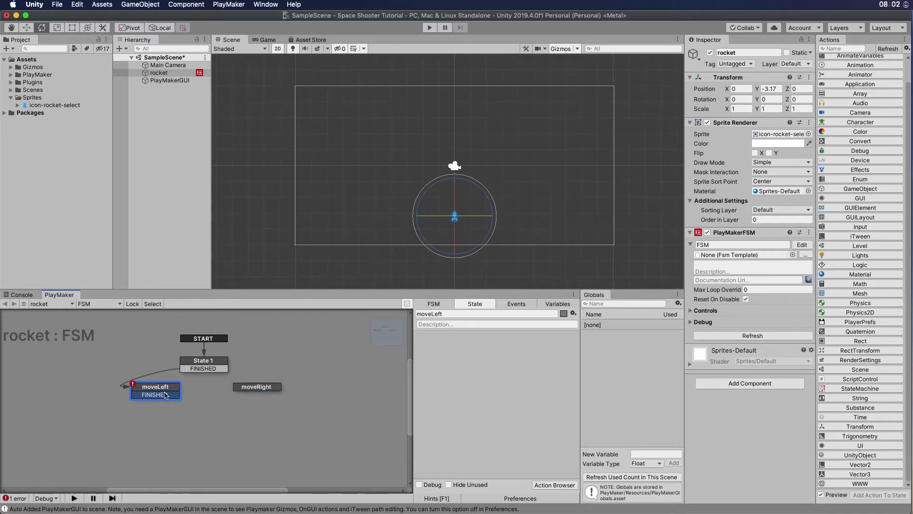
drag(165, 396, 245, 388)
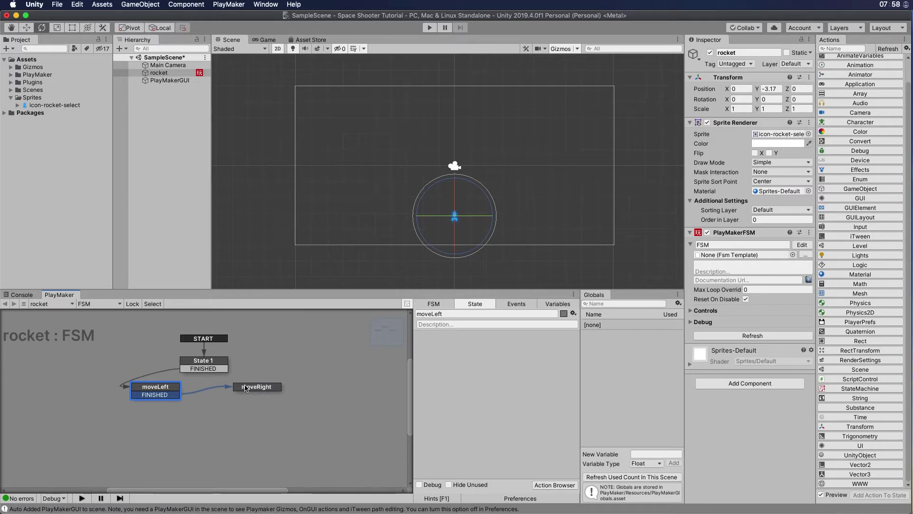
Add a FINISHED transition to the moveRight state and link it back to moveLeft
right_click(245, 387)
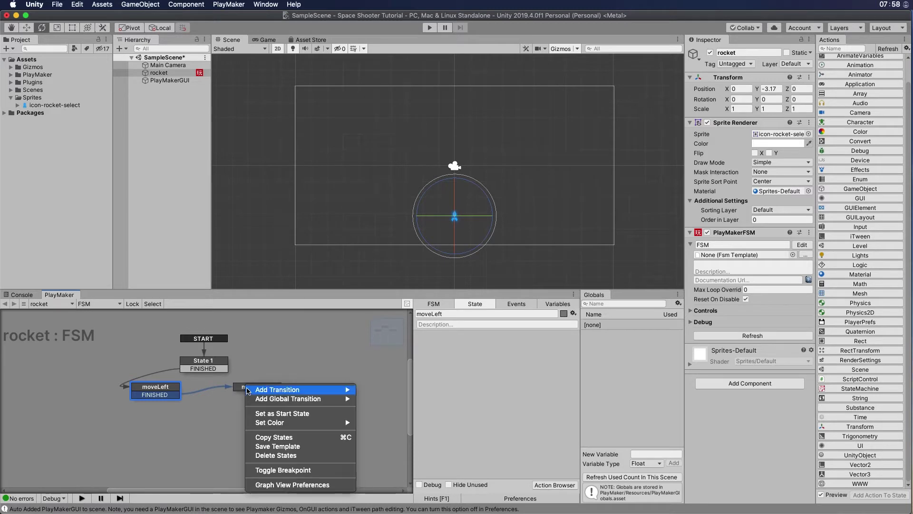
mouse_move(281, 389)
click(376, 390)
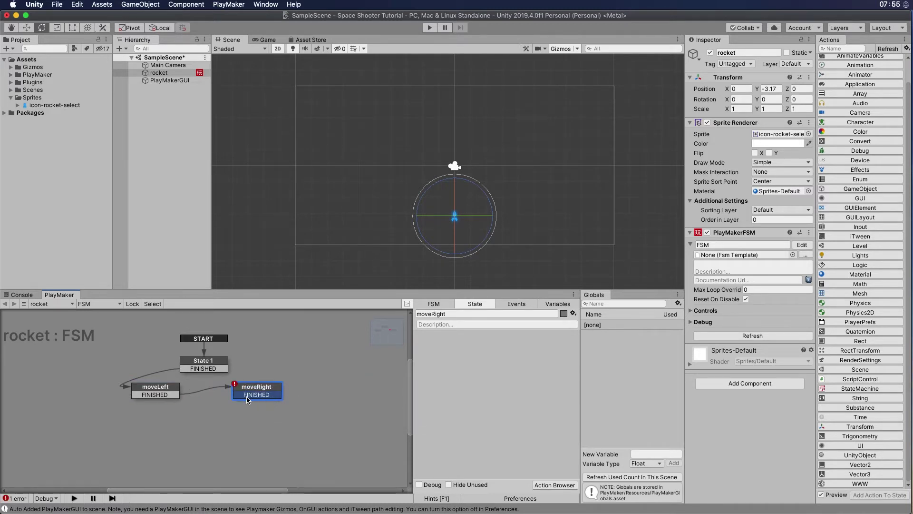
drag(248, 400, 203, 371)
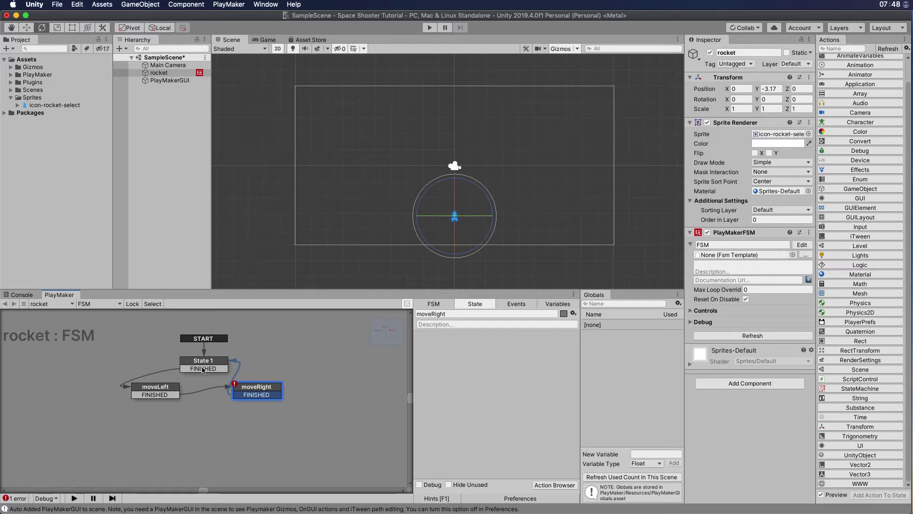
drag(203, 370, 171, 388)
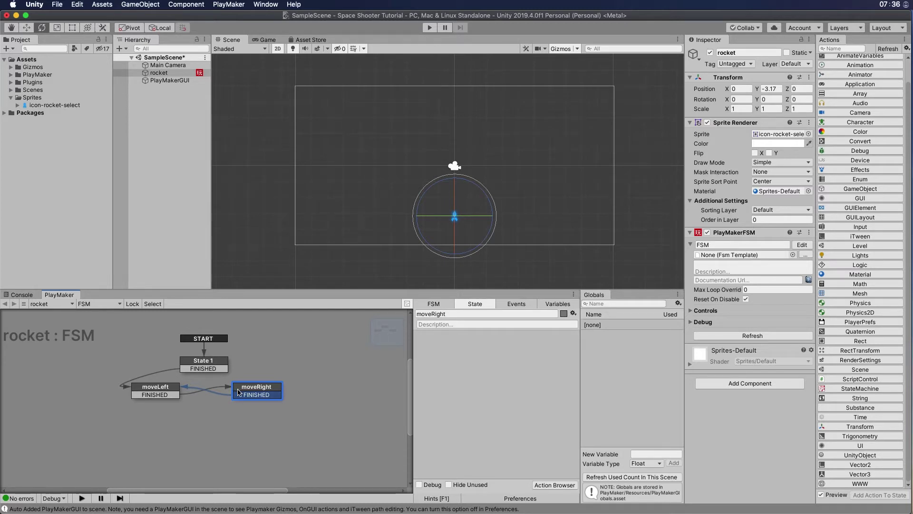
click(165, 390)
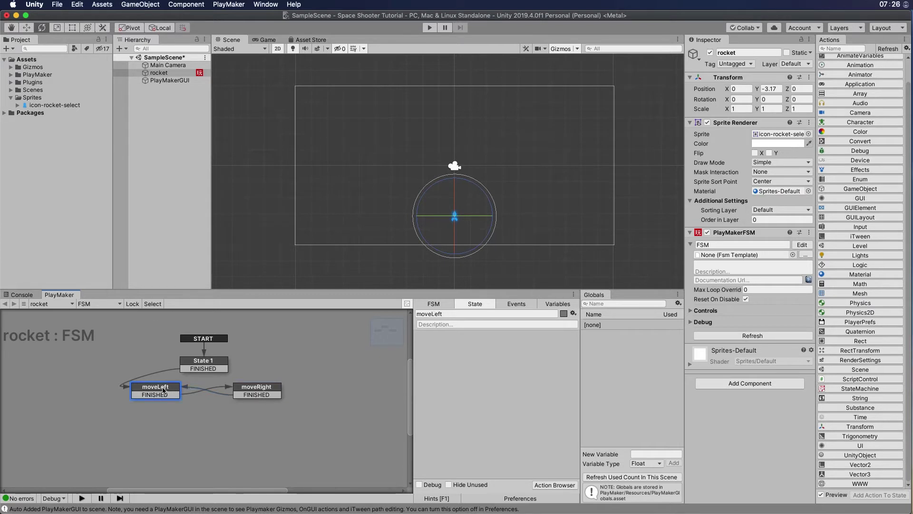
click(256, 388)
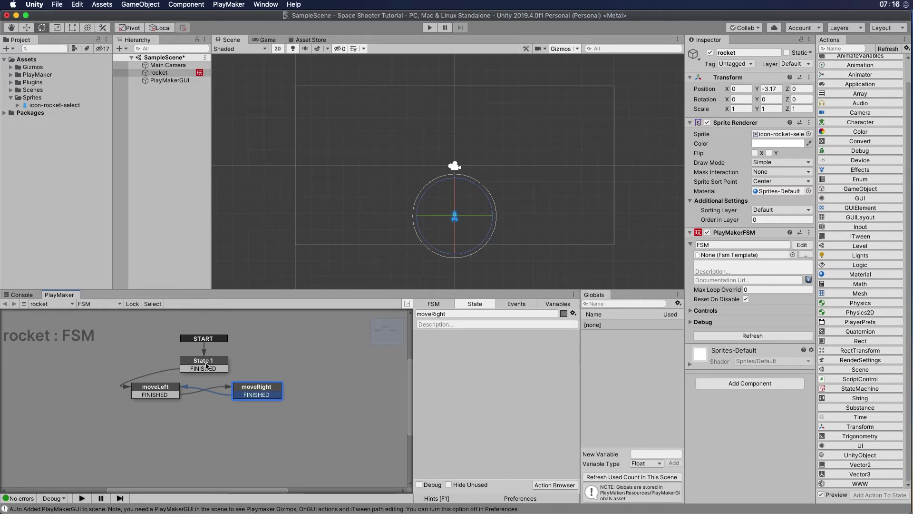
Add an iTween Move By action to the moveLeft state
click(143, 390)
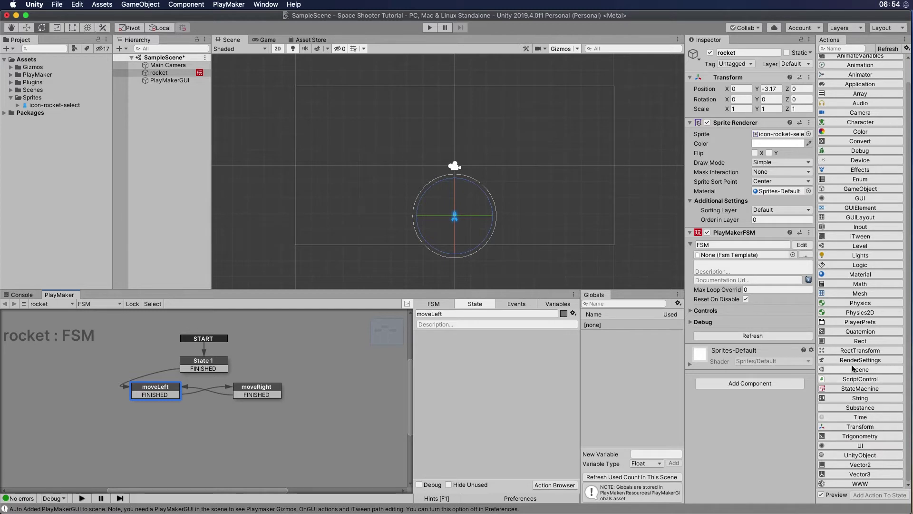
click(867, 235)
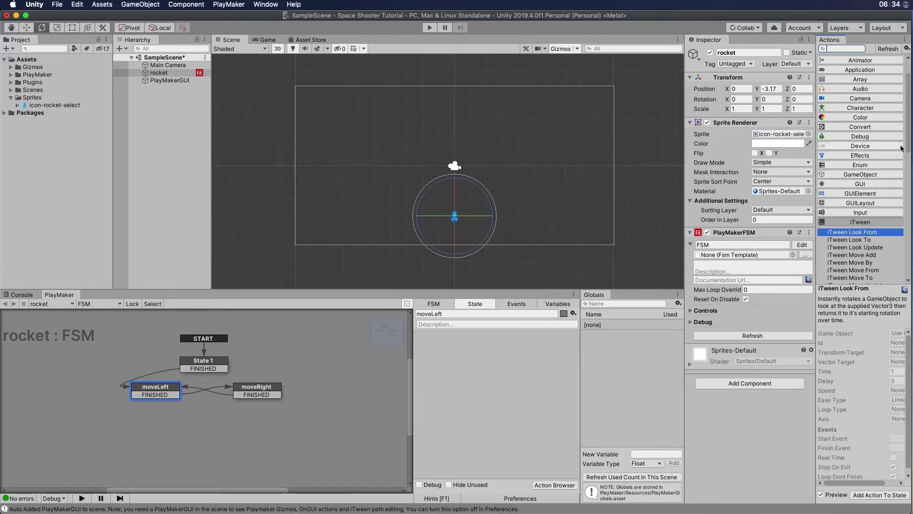
drag(909, 132, 910, 179)
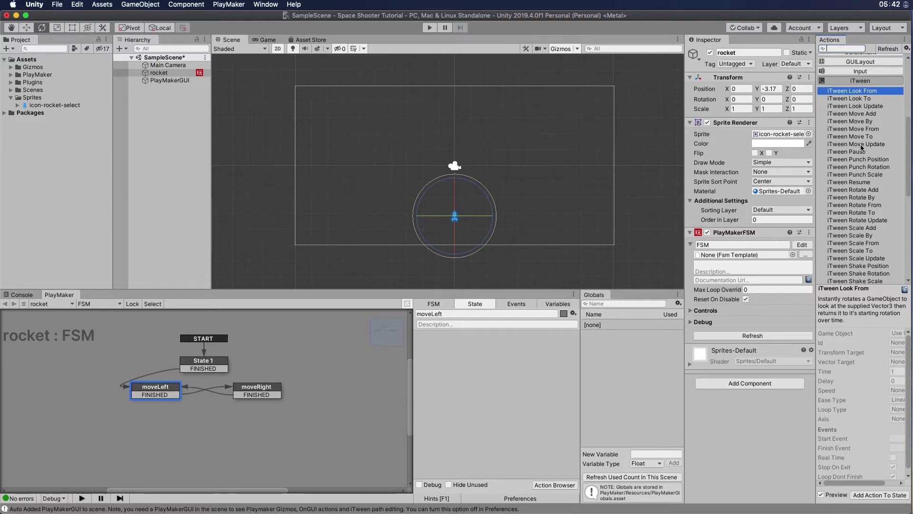
click(851, 106)
click(852, 114)
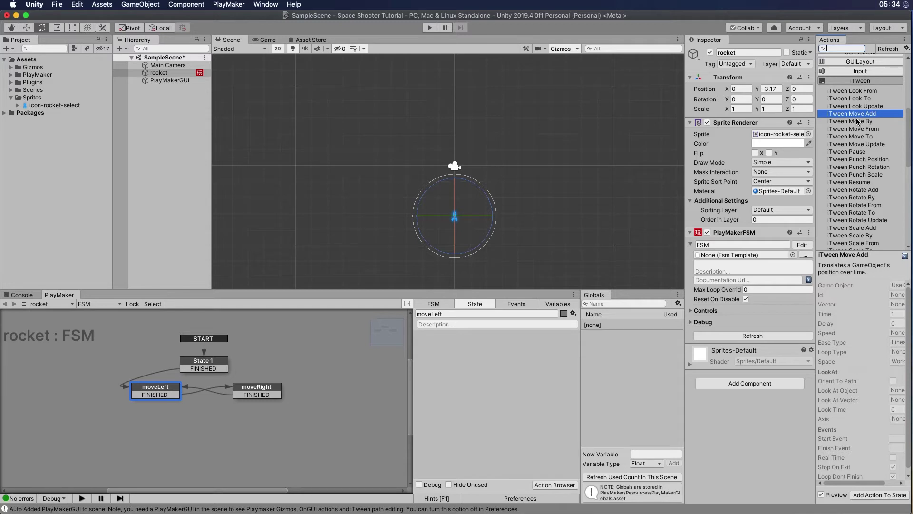
click(857, 122)
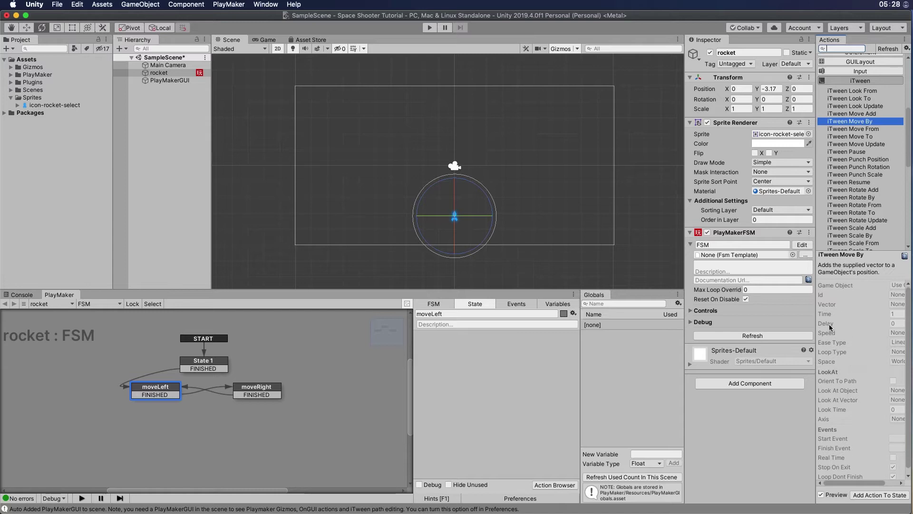
drag(859, 124, 475, 379)
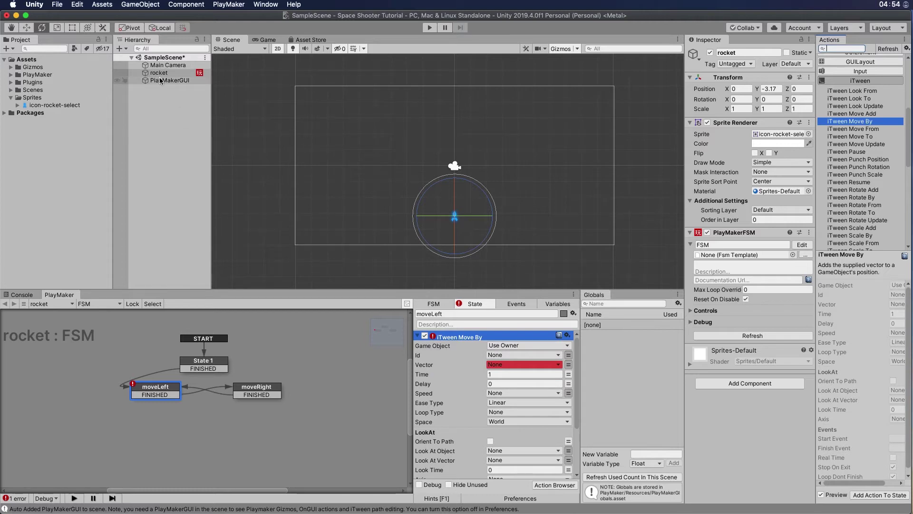
click(524, 343)
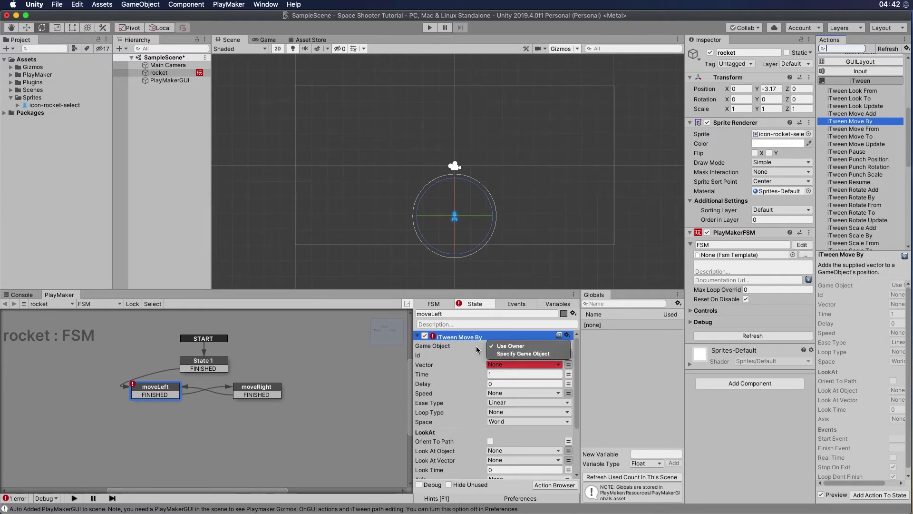
click(502, 353)
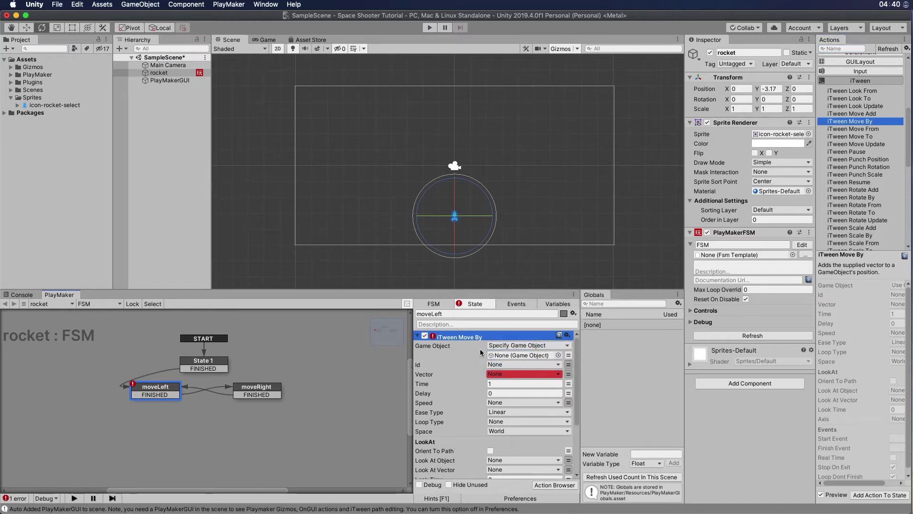
click(516, 346)
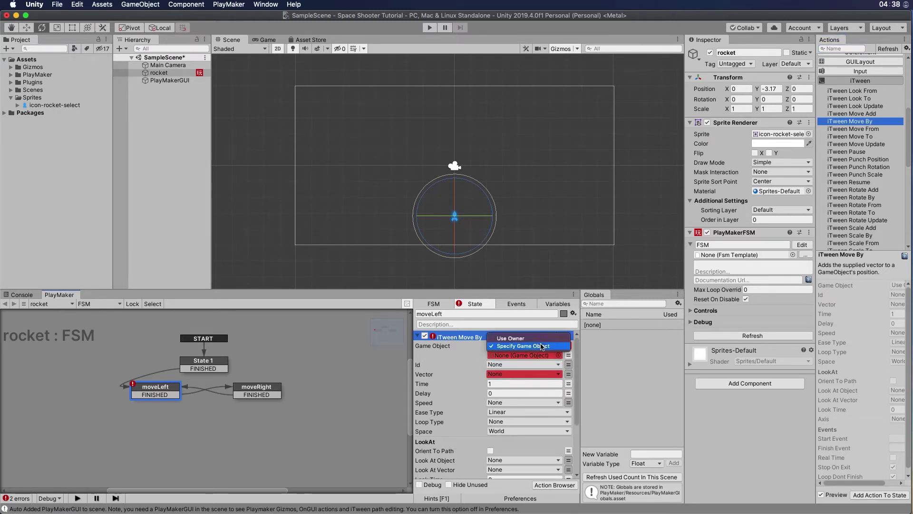
click(517, 339)
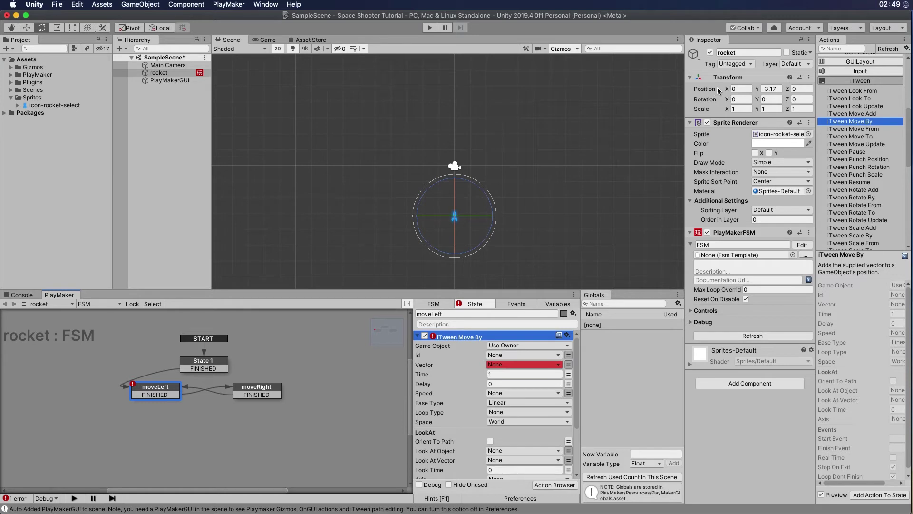
mouse_move(726, 92)
mouse_down()
mouse_move(714, 92)
mouse_move(722, 93)
mouse_up()
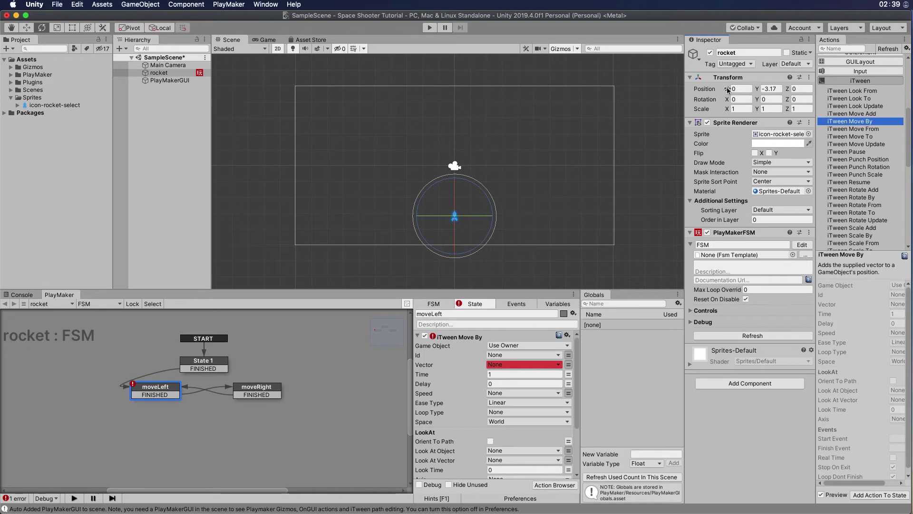
click(732, 90)
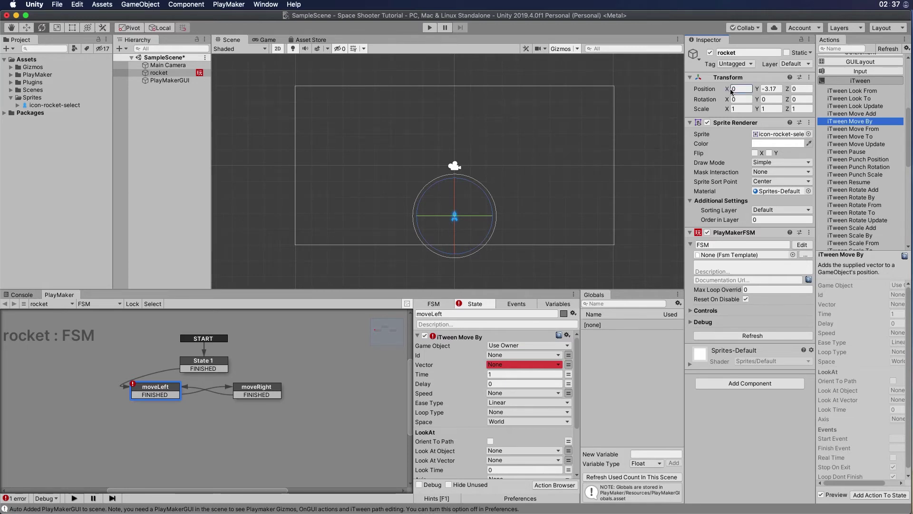
drag(732, 92, 768, 91)
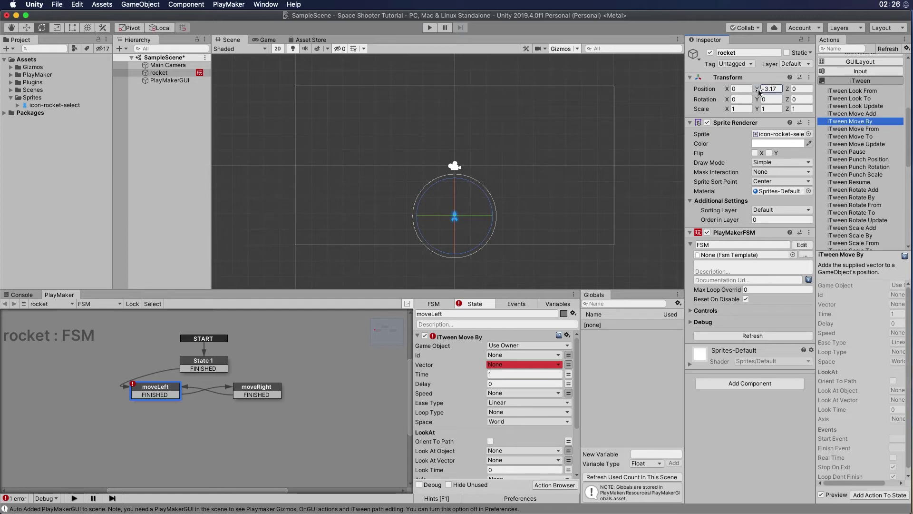
drag(761, 92, 833, 89)
drag(752, 89, 740, 88)
Switch the Vector of moveLeft's iTween Move By action from a variable to direct values and set its X to -2
click(553, 366)
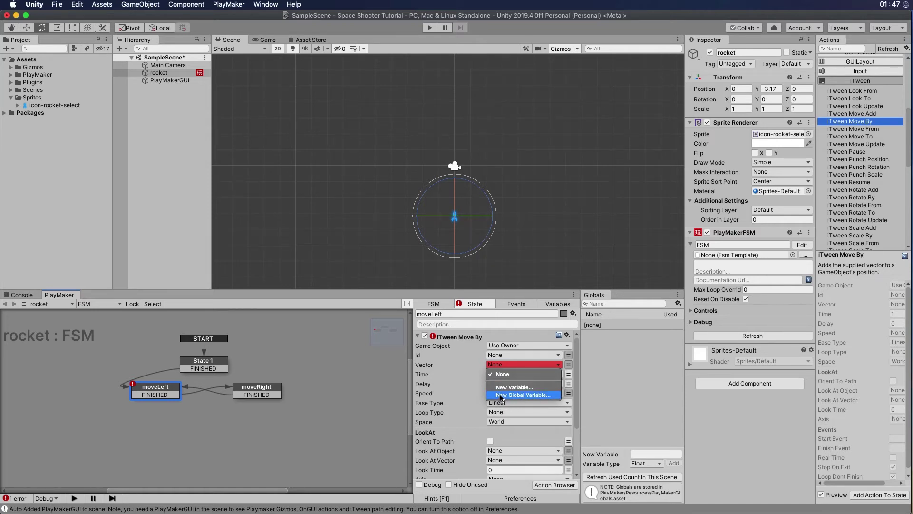
click(475, 358)
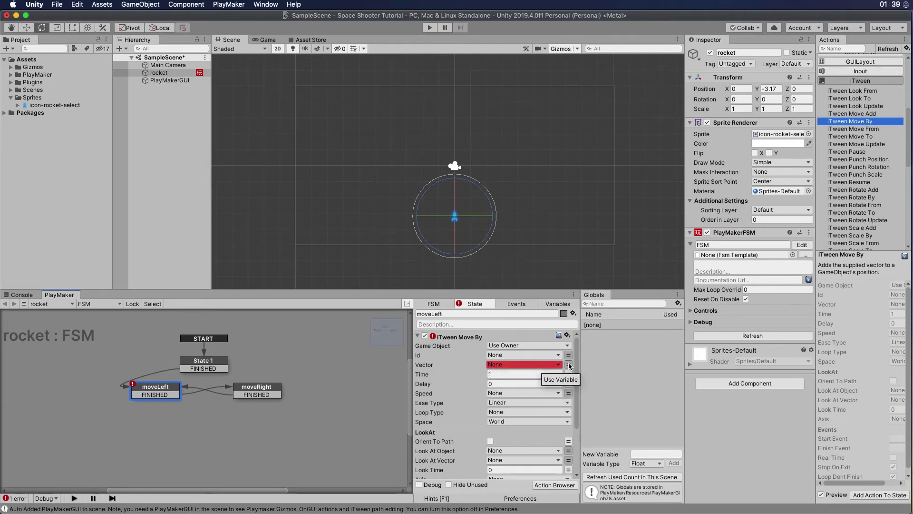
click(569, 364)
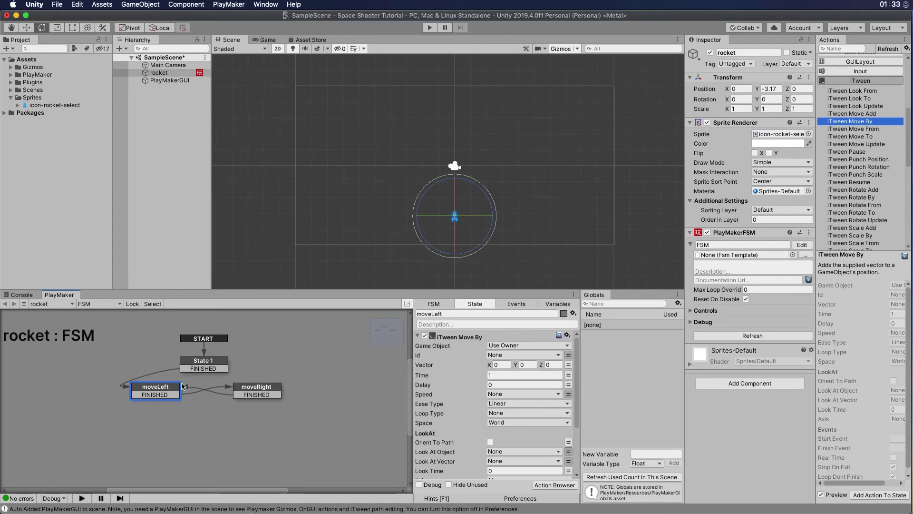
click(501, 364)
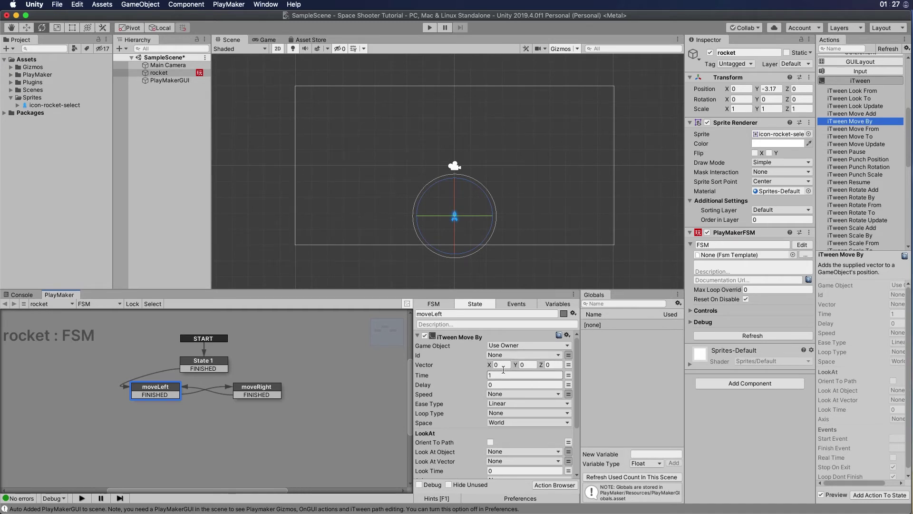
double_click(496, 364)
text(-2)
click(120, 407)
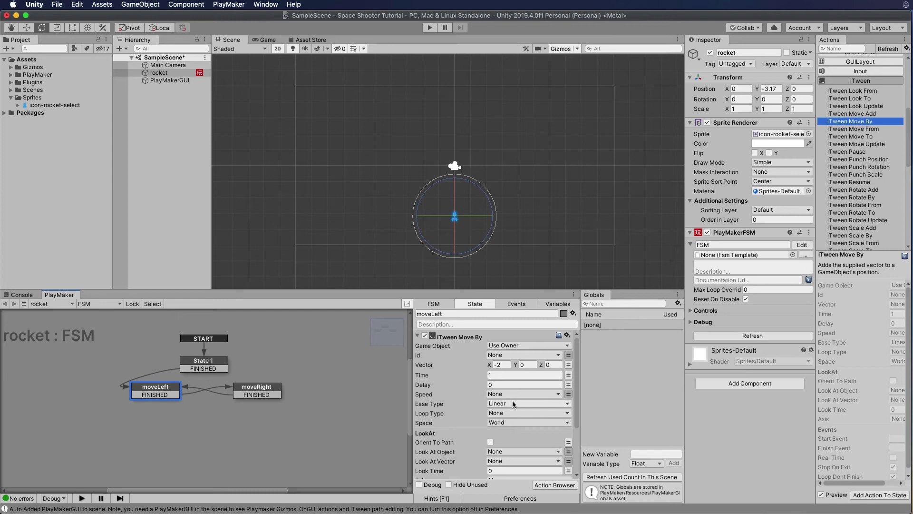
Set the Finish Event of moveLeft's iTween Move By action to FINISHED
scroll(504, 399, down, 1)
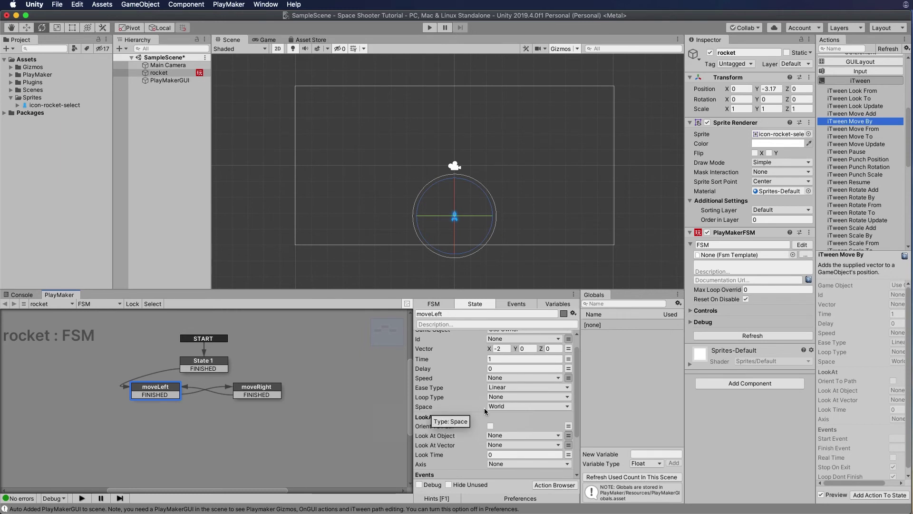
scroll(469, 405, down, 4)
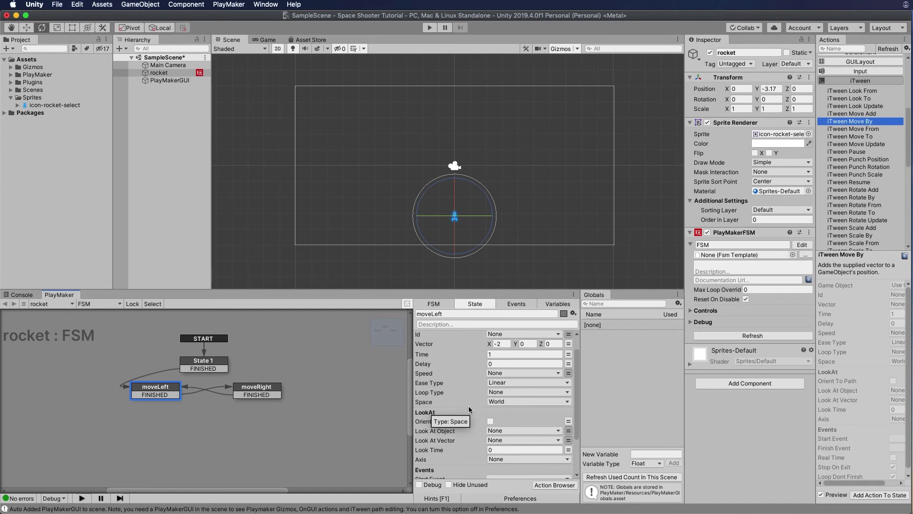
scroll(469, 405, down, 1)
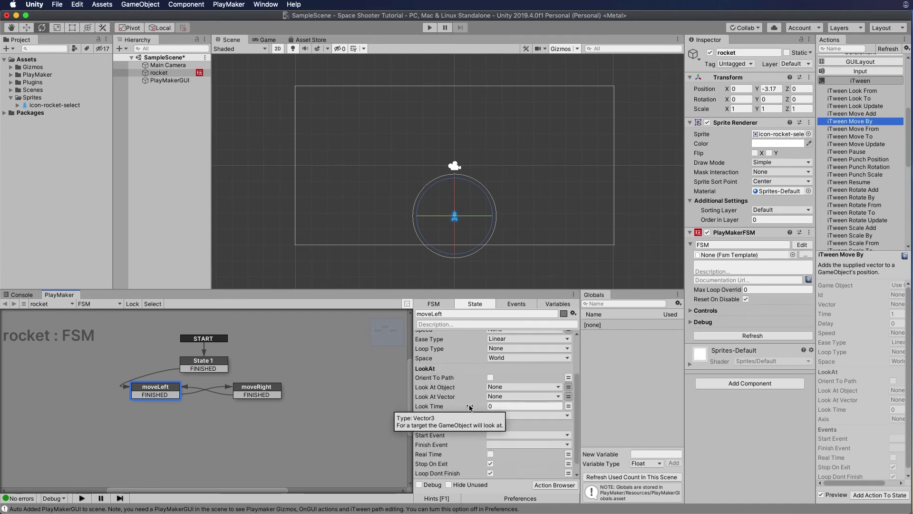
scroll(473, 420, down, 1)
scroll(472, 418, down, 1)
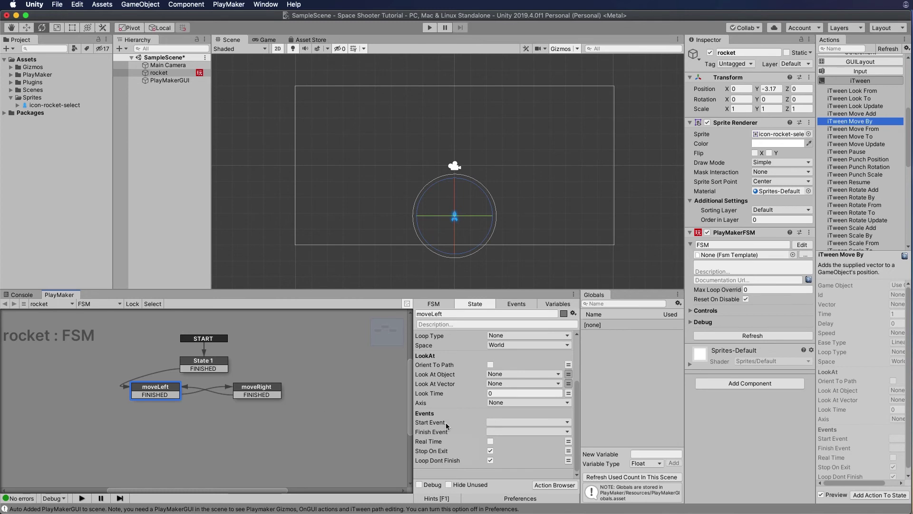
click(552, 429)
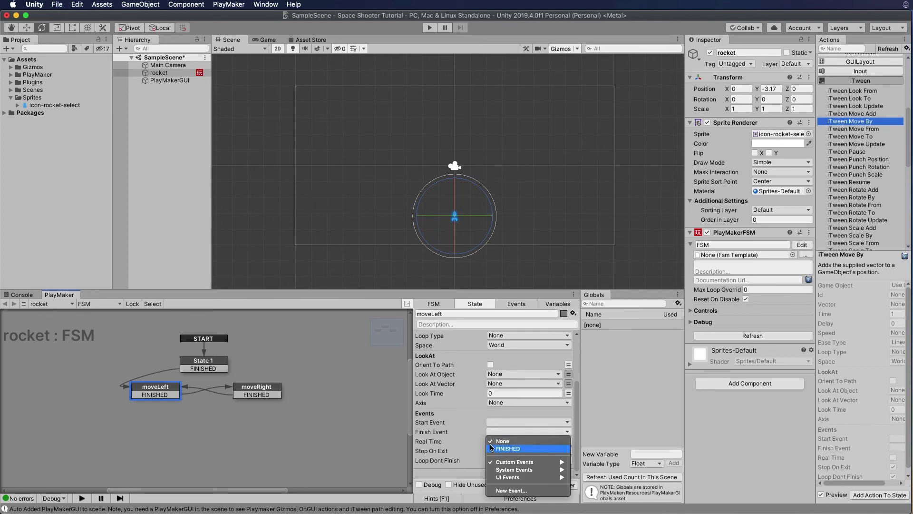
click(504, 449)
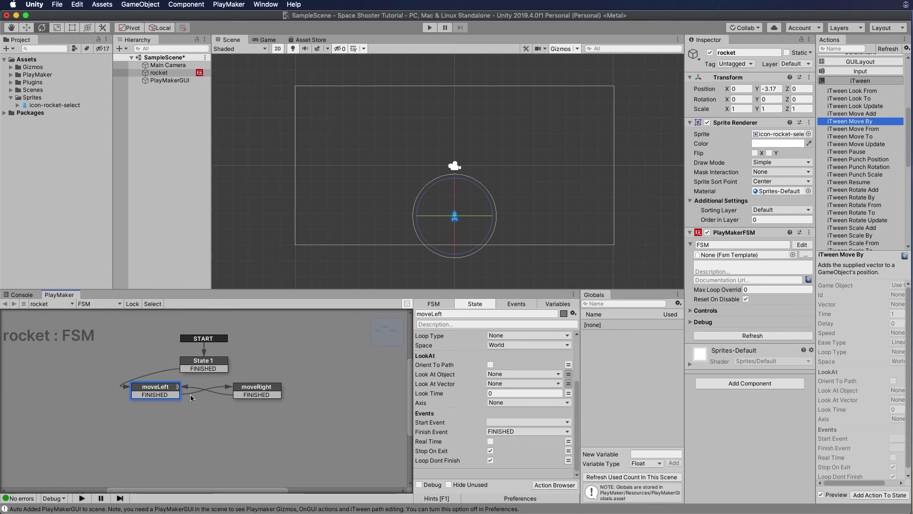
Copy the iTween Move By action from the moveLeft state and paste it into the moveRight state
click(255, 389)
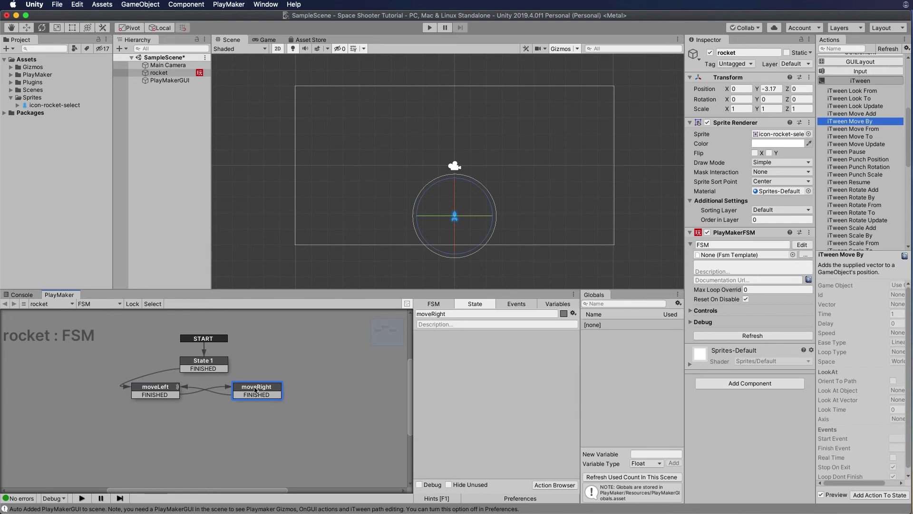
click(143, 394)
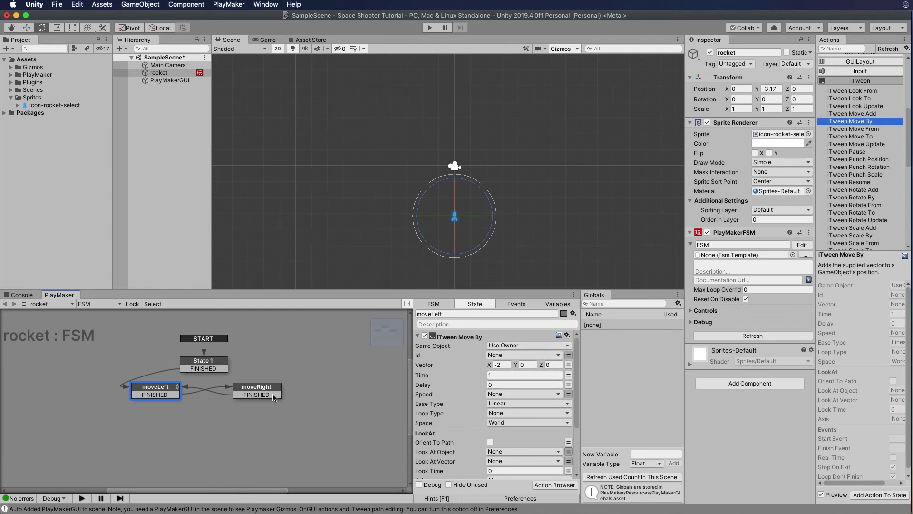
click(499, 365)
text(-2)
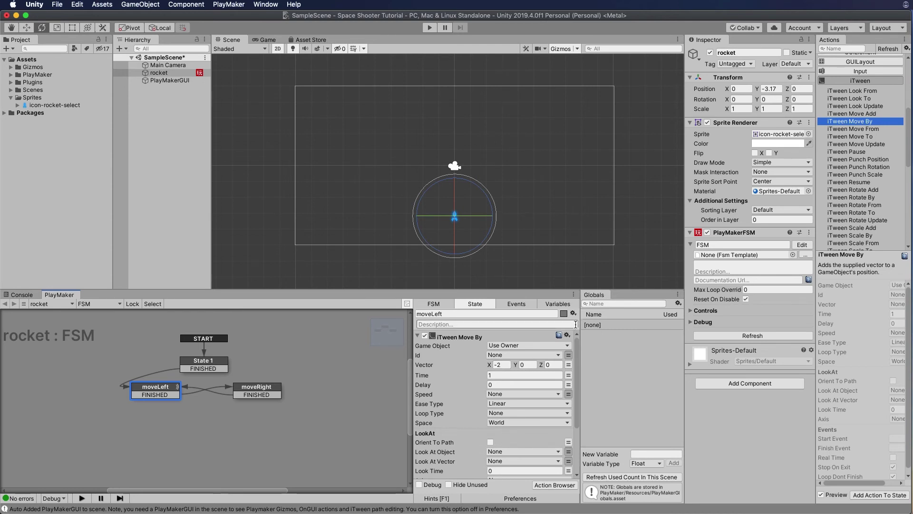
click(567, 336)
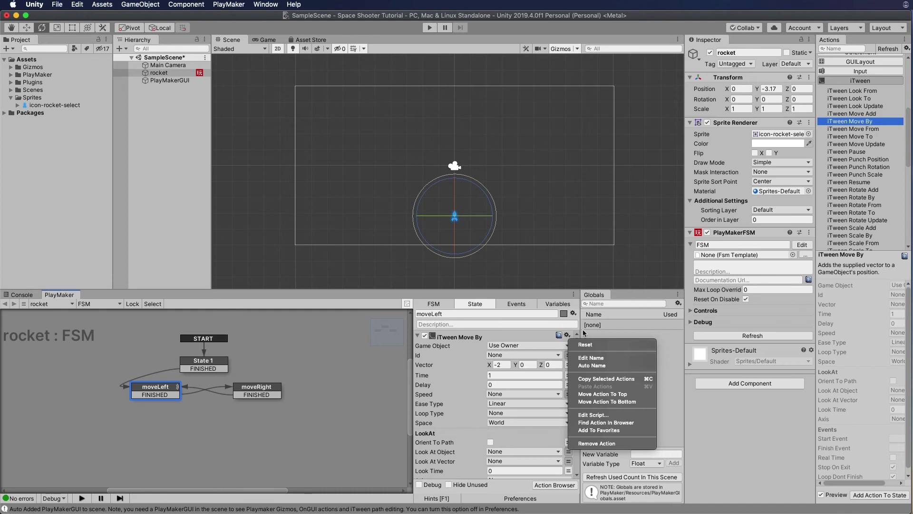
click(603, 379)
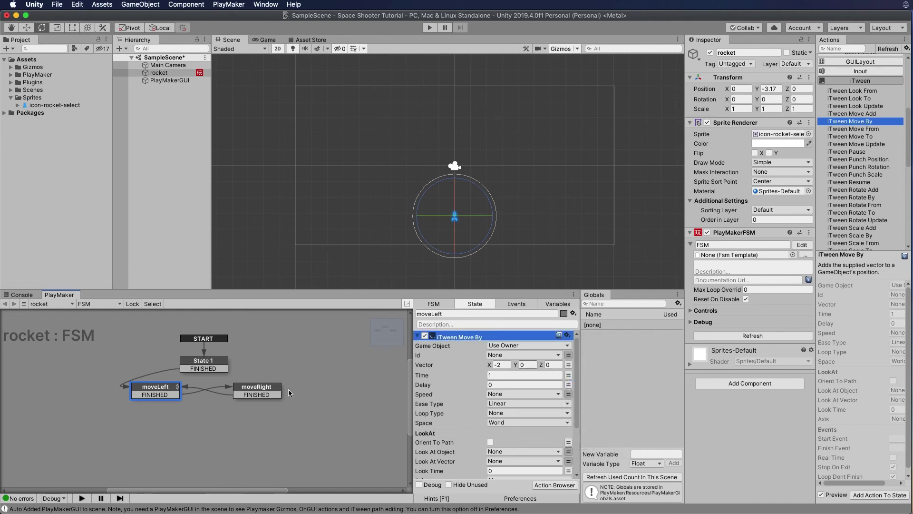
click(256, 391)
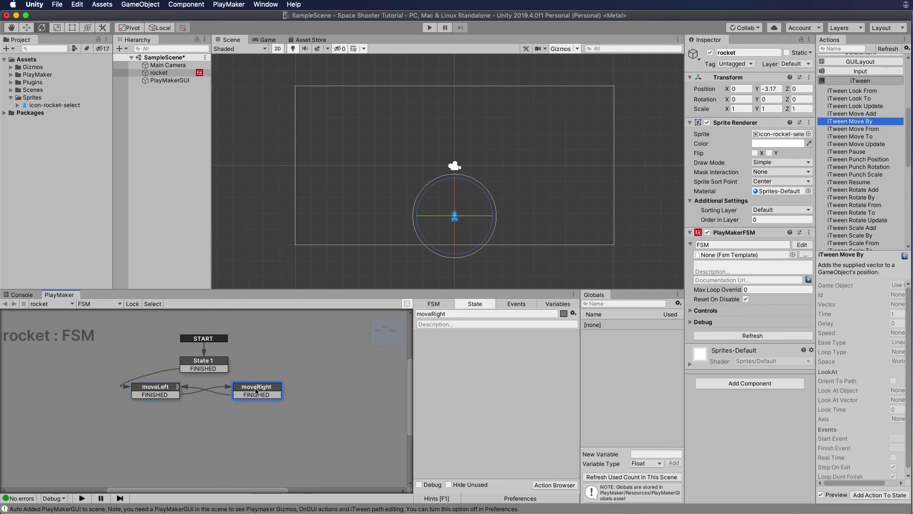
right_click(452, 365)
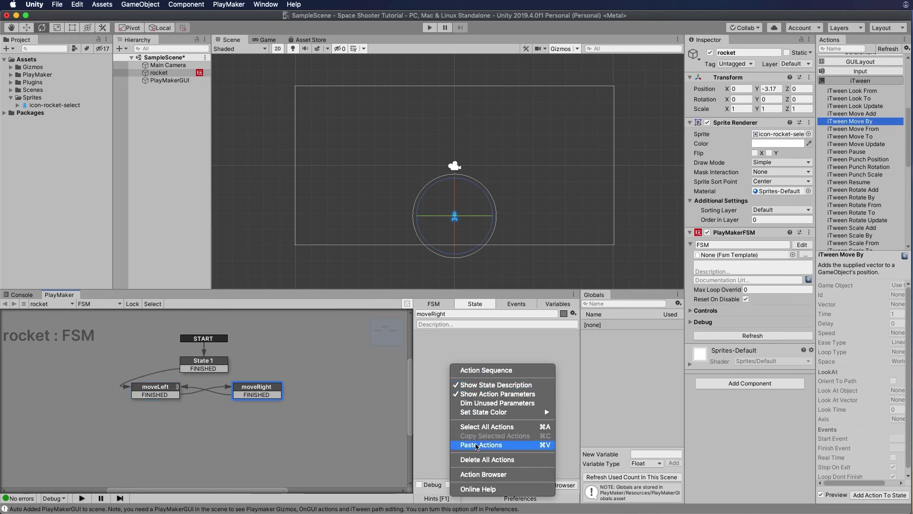
click(504, 444)
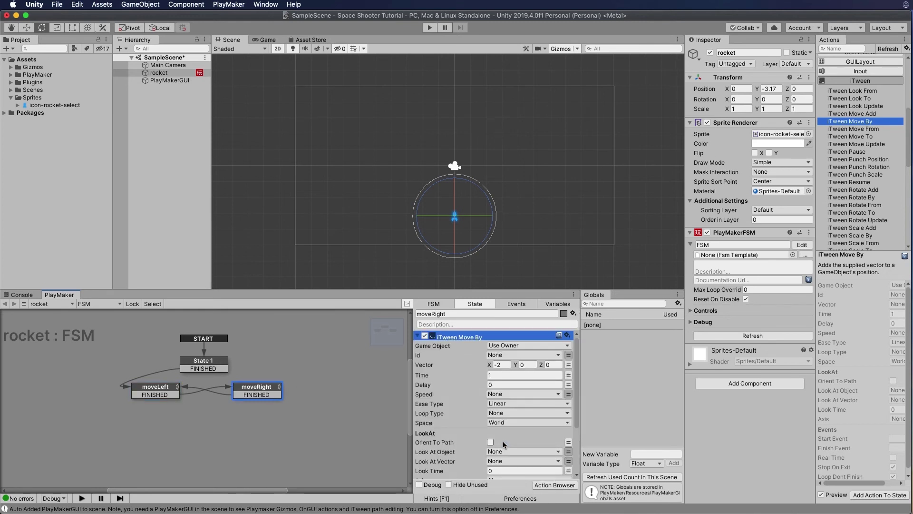
Set the Vector X of moveRight's iTween Move By action to 2 and run a short play test of the rocket's movement
click(498, 365)
text(2)
key(Return)
click(431, 28)
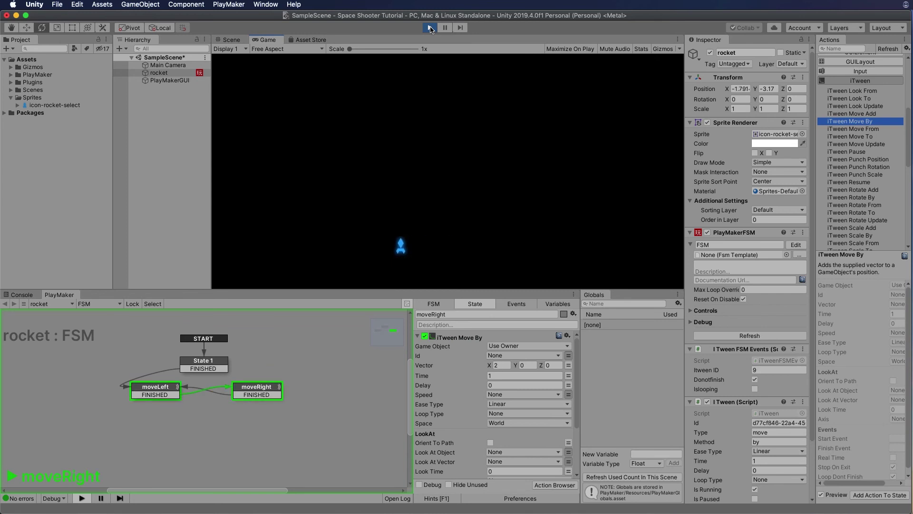
click(430, 27)
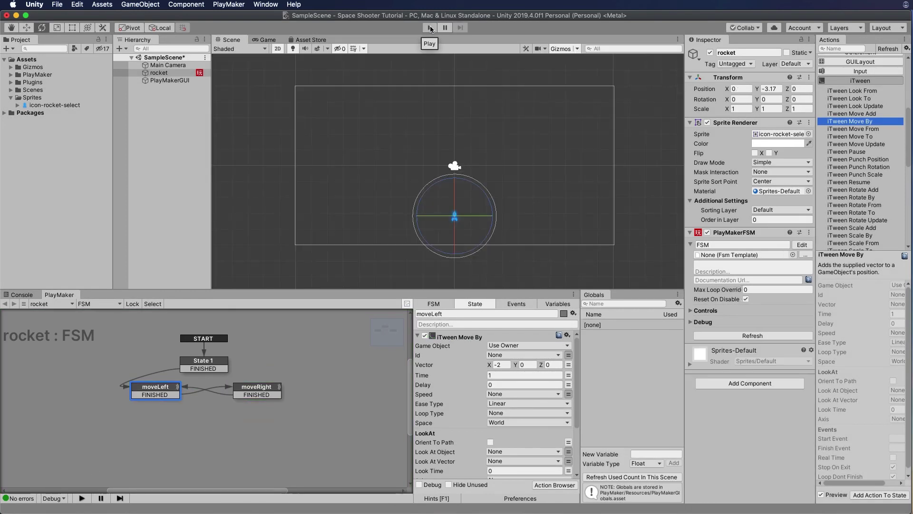